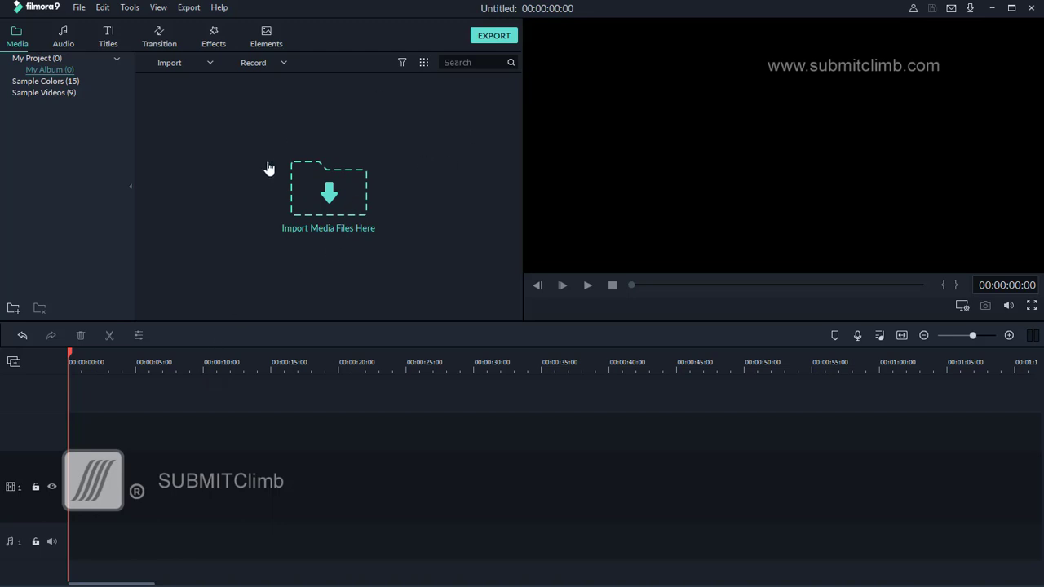
Import the video Contoh Remove Watermark from video.mp4 into the media library without creating proxy files.
{"action": "left_click", "coordinate": [331, 196]}
{"action": "left_click", "coordinate": [286, 114]}
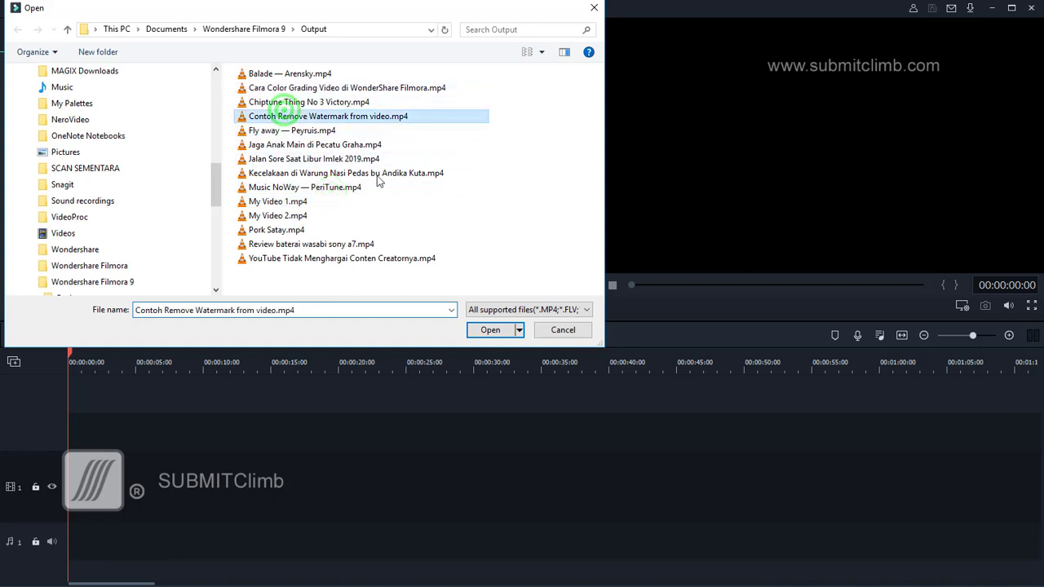
{"action": "left_click", "coordinate": [487, 329]}
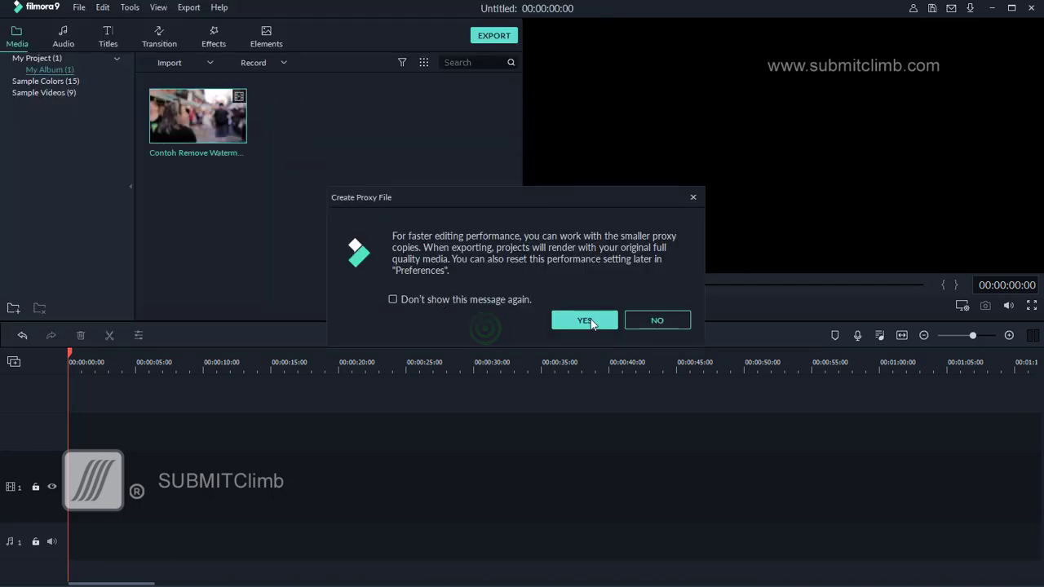
{"action": "left_click", "coordinate": [663, 323]}
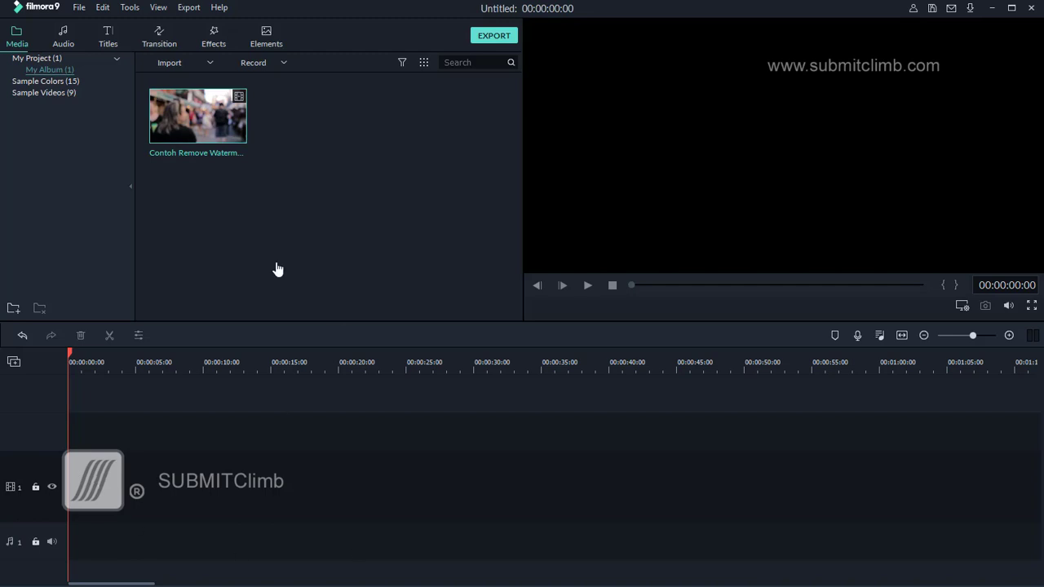
{"action": "mouse_move", "coordinate": [174, 106]}
{"action": "left_click_drag", "start_coordinate": [173, 120], "coordinate": [164, 486]}
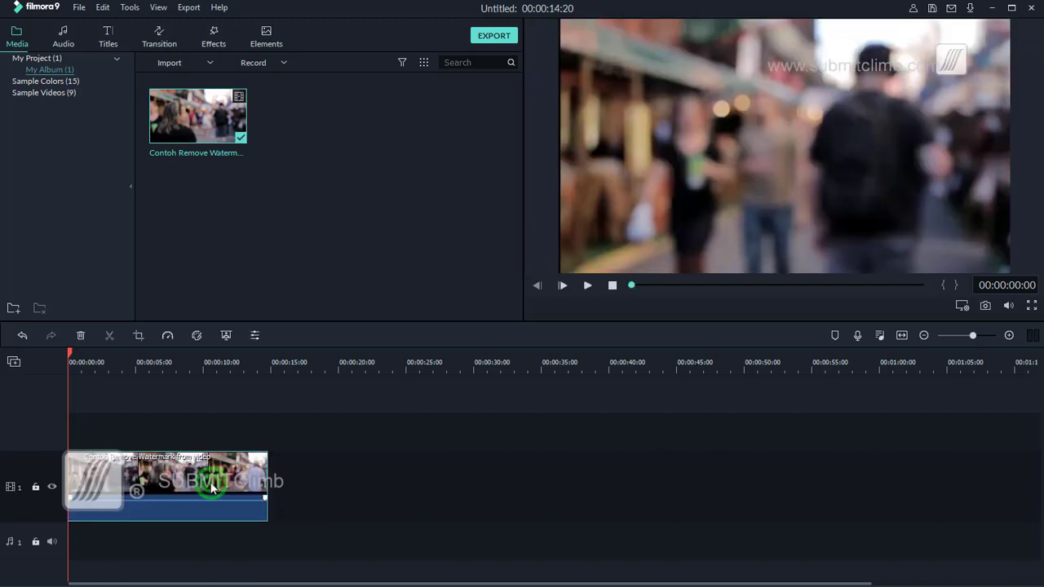
{"action": "key", "text": "Delete"}
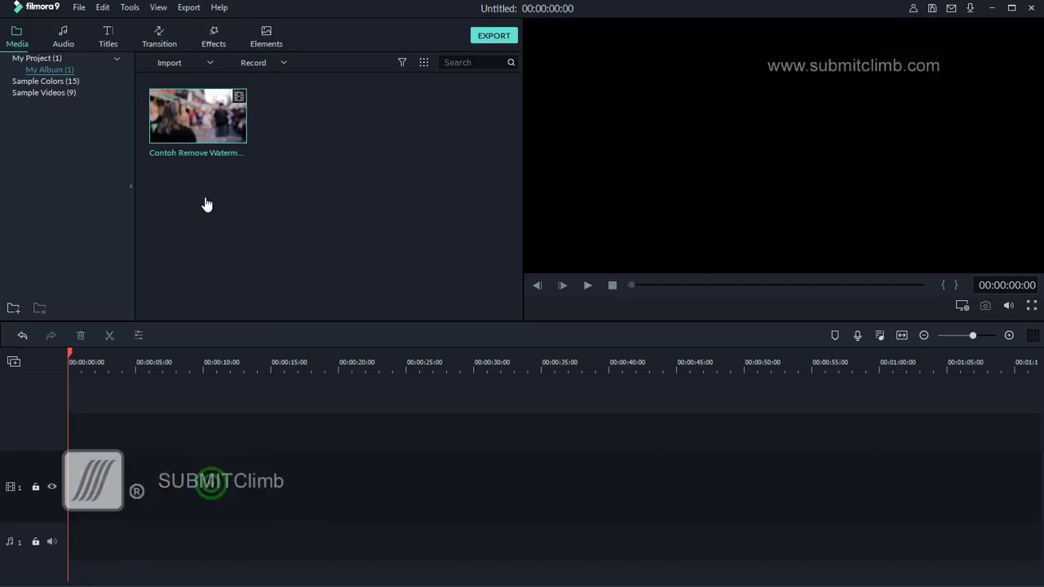
Place the imported clip at the start of the first video track and set the playhead to 00:00:10:16.
{"action": "left_click", "coordinate": [199, 120]}
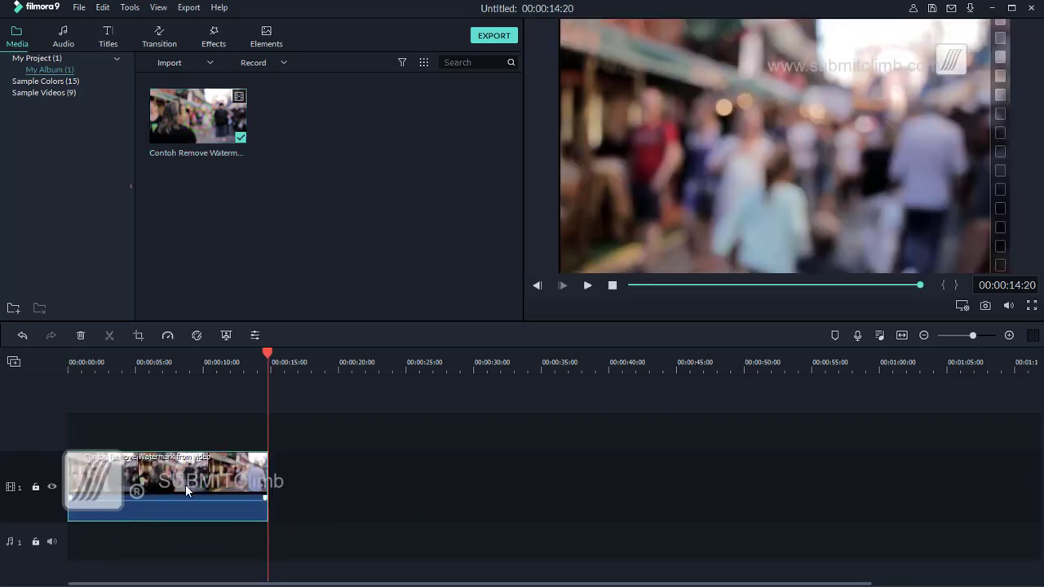
{"action": "left_click_drag", "start_coordinate": [267, 353], "coordinate": [210, 353]}
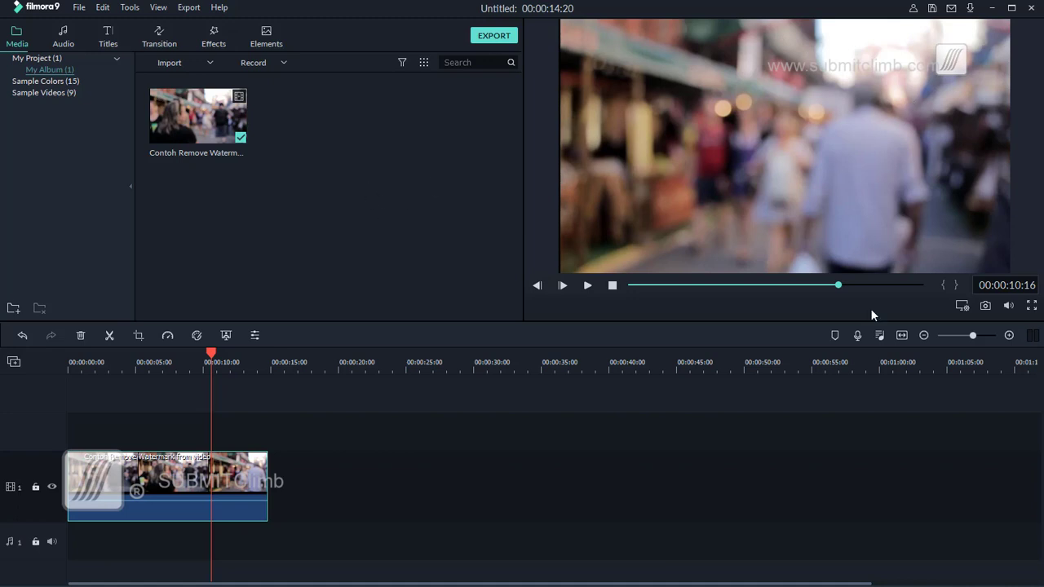
Import the LOGO VIDEO KOTAK teks image and place it above the clip on the second video track at about 10 seconds.
{"action": "left_click_drag", "start_coordinate": [871, 312], "coordinate": [348, 175]}
{"action": "mouse_move", "coordinate": [335, 99]}
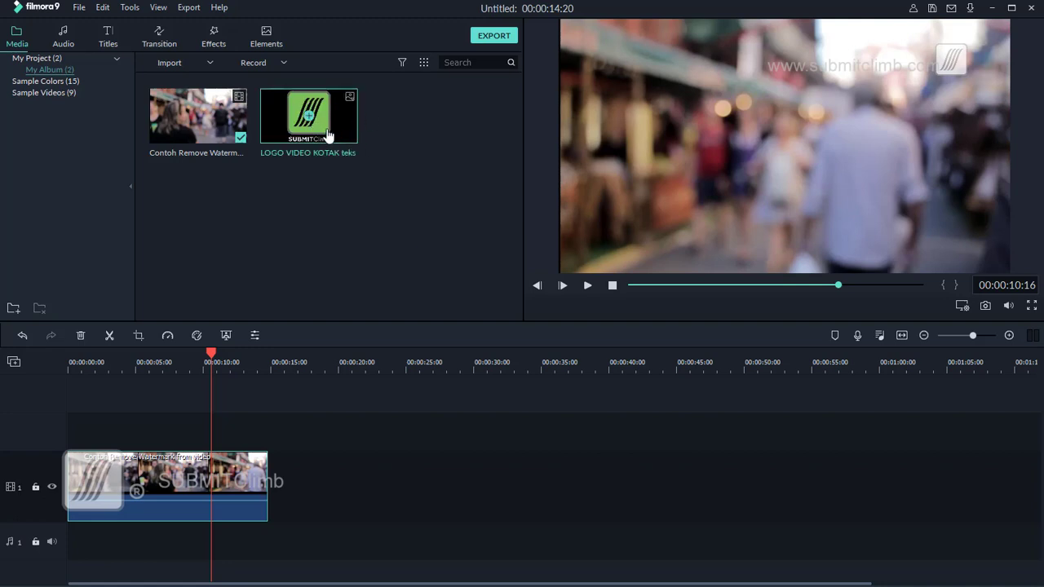
{"action": "left_click_drag", "start_coordinate": [318, 128], "coordinate": [203, 428]}
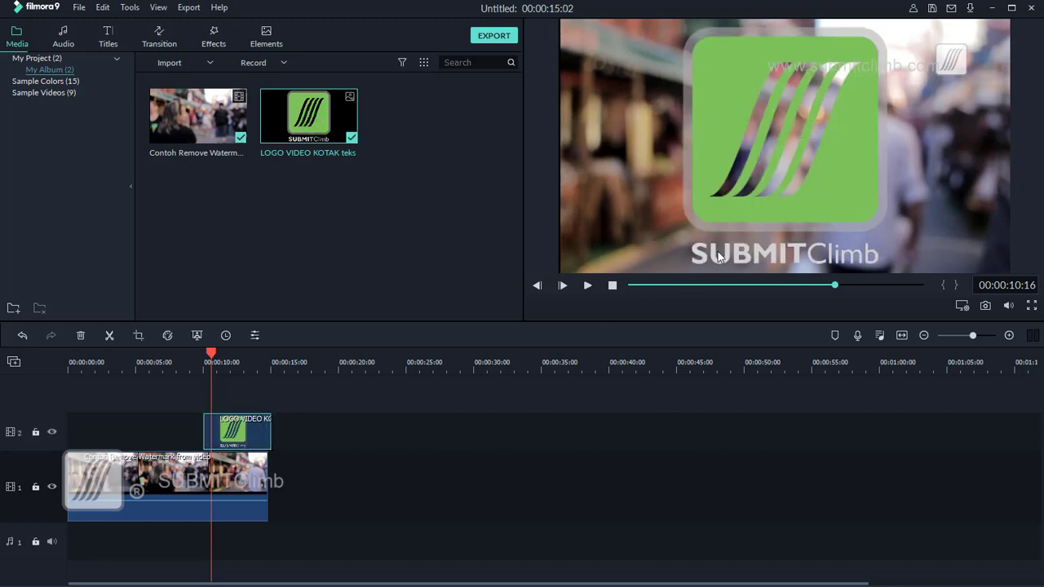
Scale the LOGO VIDEO KOTAK teks overlay to about 30.34% and apply the change.
{"action": "double_click", "coordinate": [252, 445]}
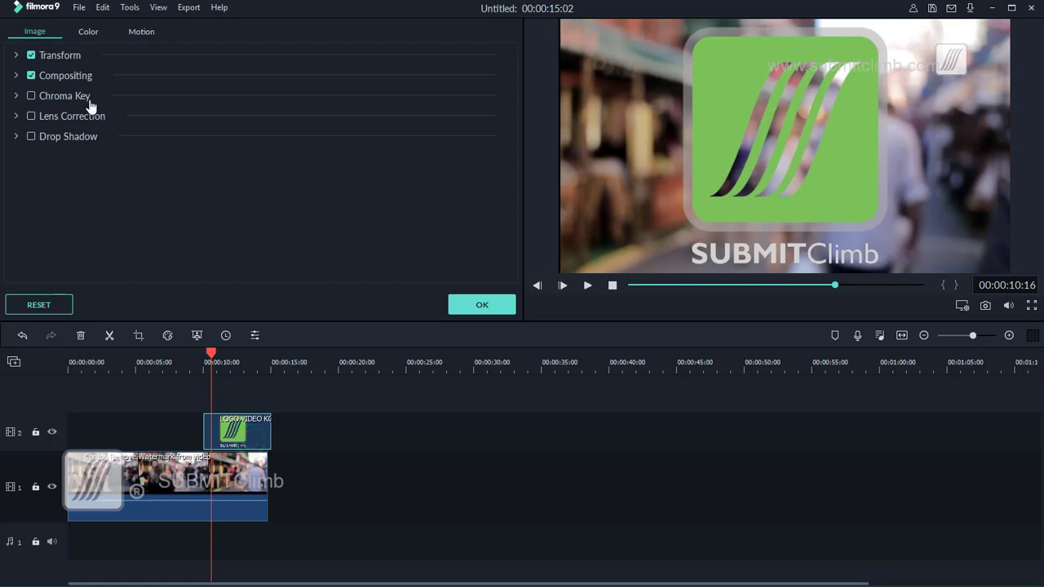
{"action": "left_click", "coordinate": [17, 57]}
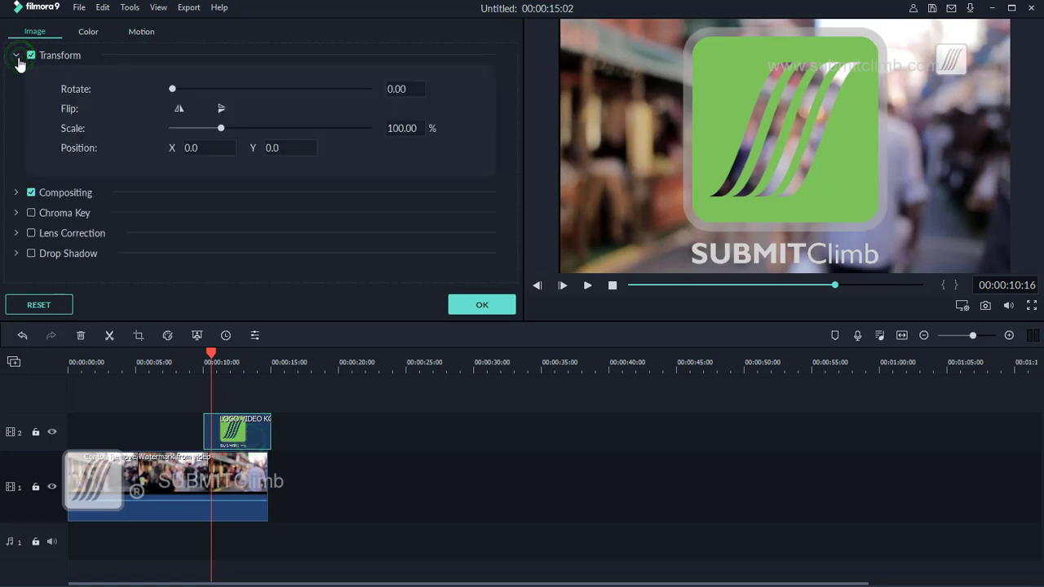
{"action": "left_click_drag", "start_coordinate": [220, 128], "coordinate": [189, 128]}
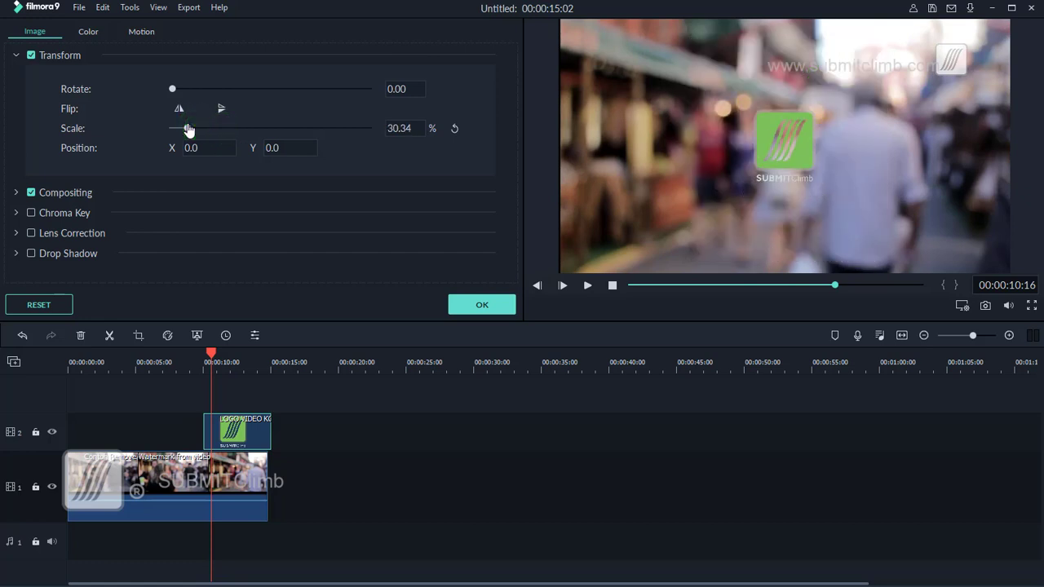
{"action": "left_click", "coordinate": [333, 428]}
{"action": "left_click", "coordinate": [478, 304]}
Move the logo overlay over the watermark at position X 245, Y 116, reduce its scale to 24.83%, and apply.
{"action": "left_click", "coordinate": [266, 438]}
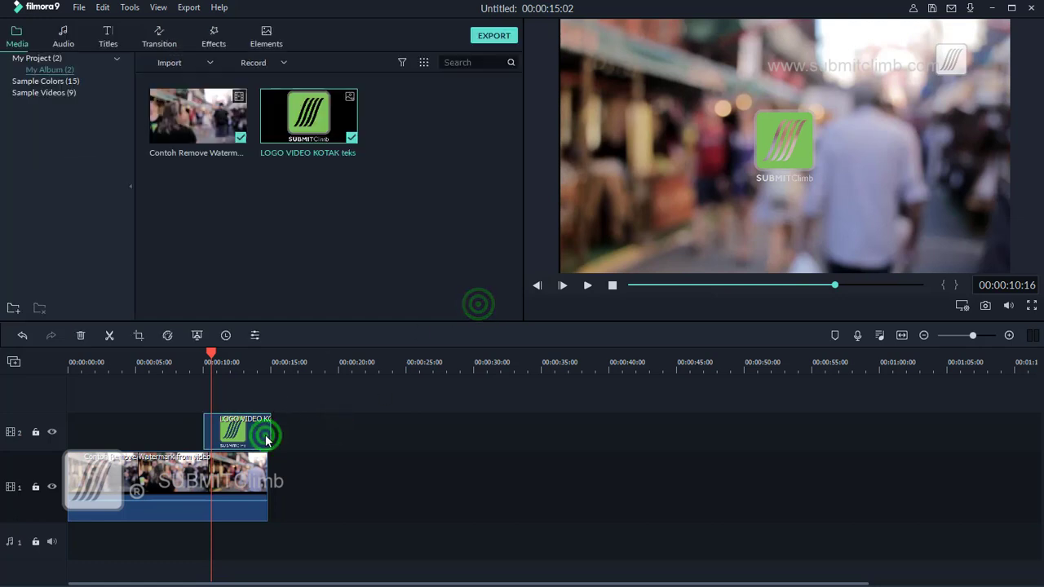
{"action": "double_click", "coordinate": [249, 441]}
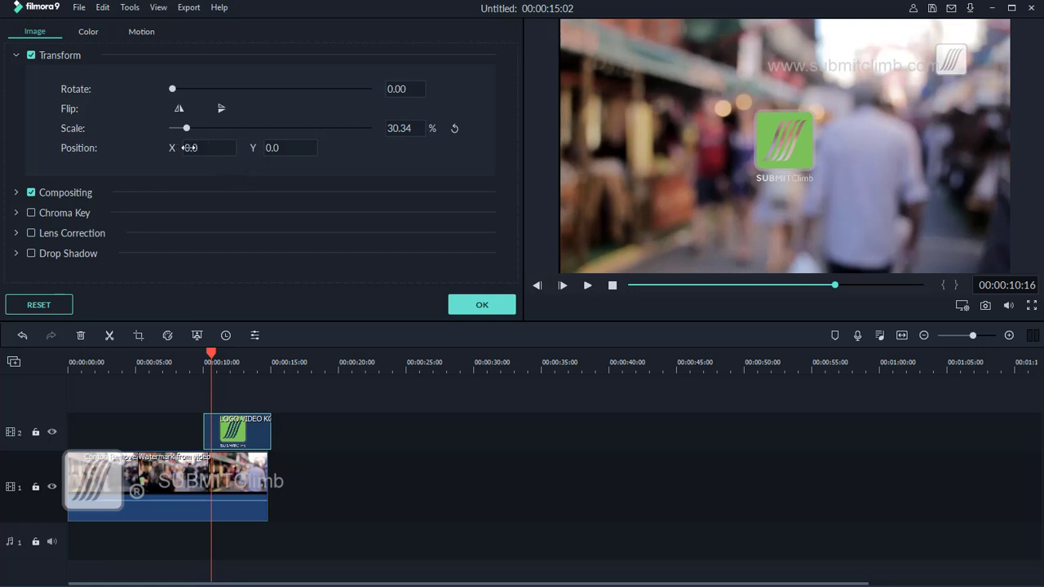
{"action": "left_click_drag", "start_coordinate": [188, 148], "coordinate": [388, 147]}
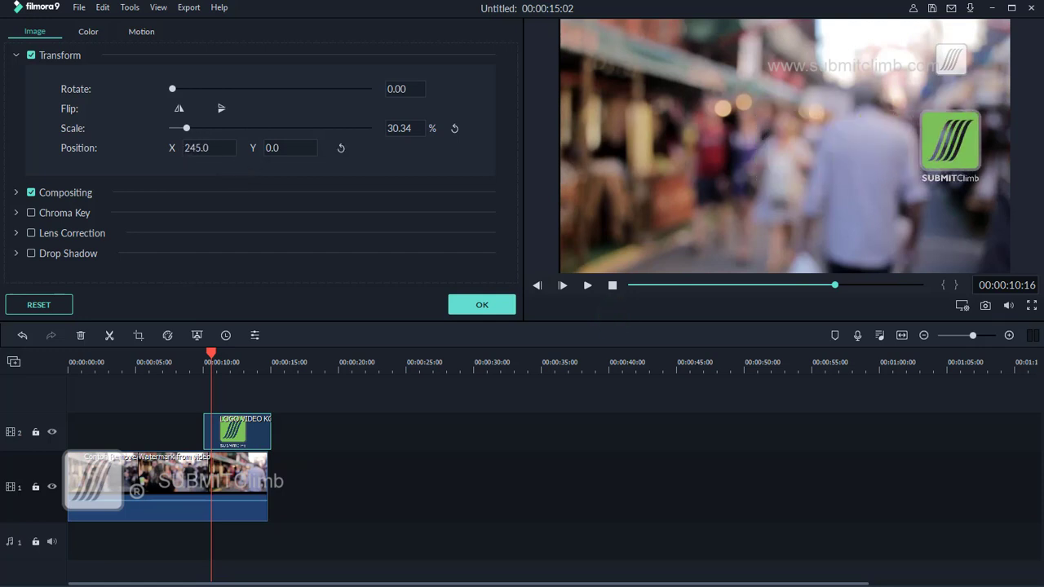
{"action": "left_click_drag", "start_coordinate": [257, 150], "coordinate": [349, 149]}
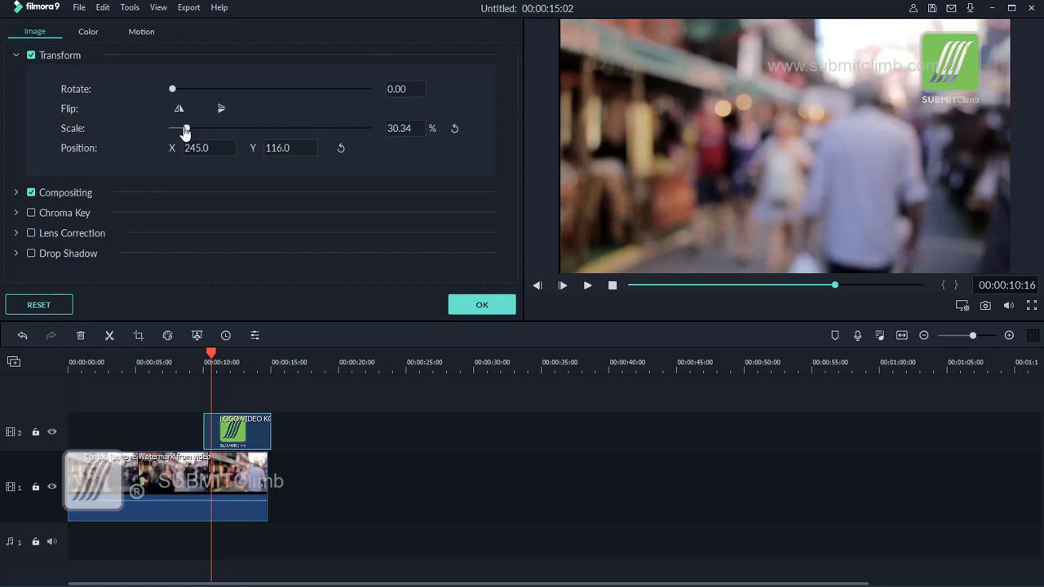
{"action": "left_click_drag", "start_coordinate": [186, 131], "coordinate": [180, 129]}
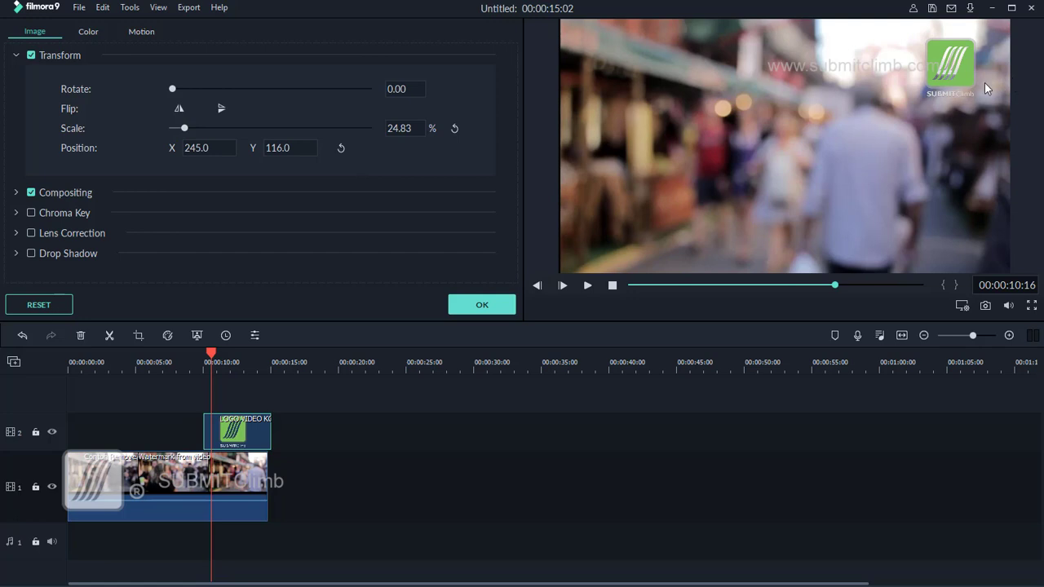
{"action": "left_click", "coordinate": [488, 305]}
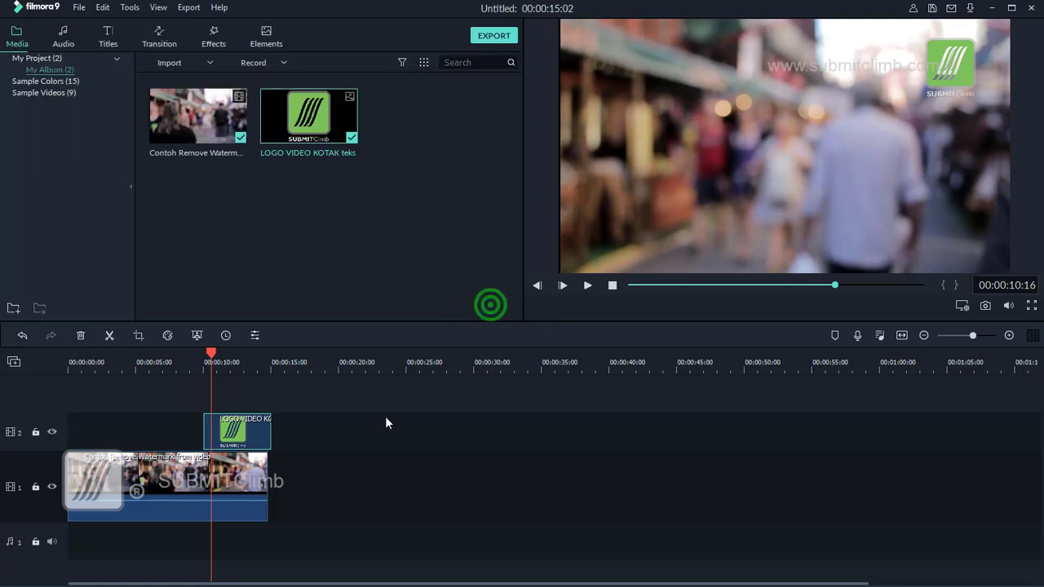
Replace the logo overlay on the second video track with the newly imported SC HIJAU image, starting at about 8.4 seconds.
{"action": "left_click", "coordinate": [235, 432]}
{"action": "key", "text": "Delete"}
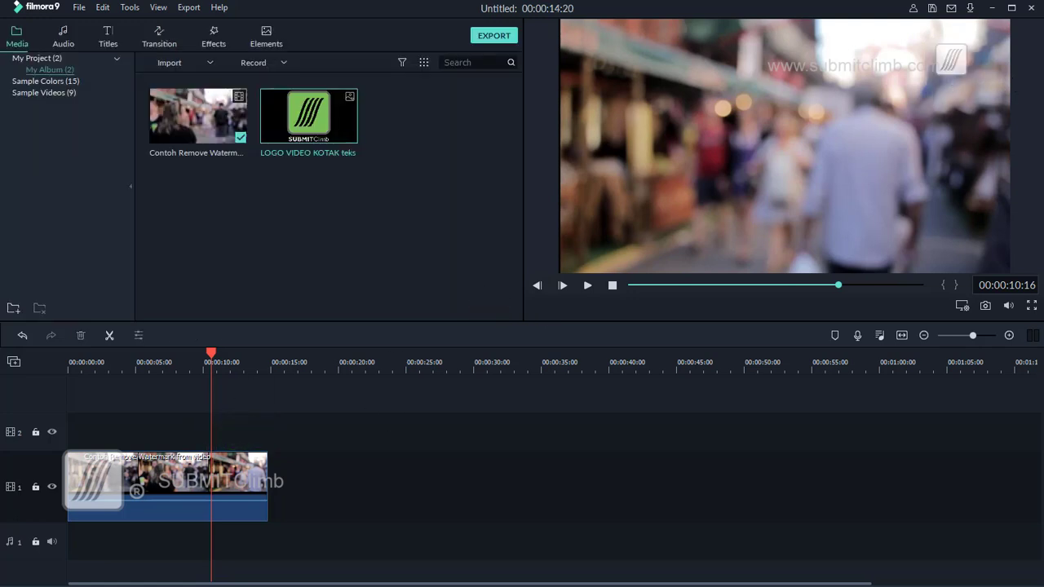
{"action": "left_click_drag", "start_coordinate": [1043, 269], "coordinate": [245, 227]}
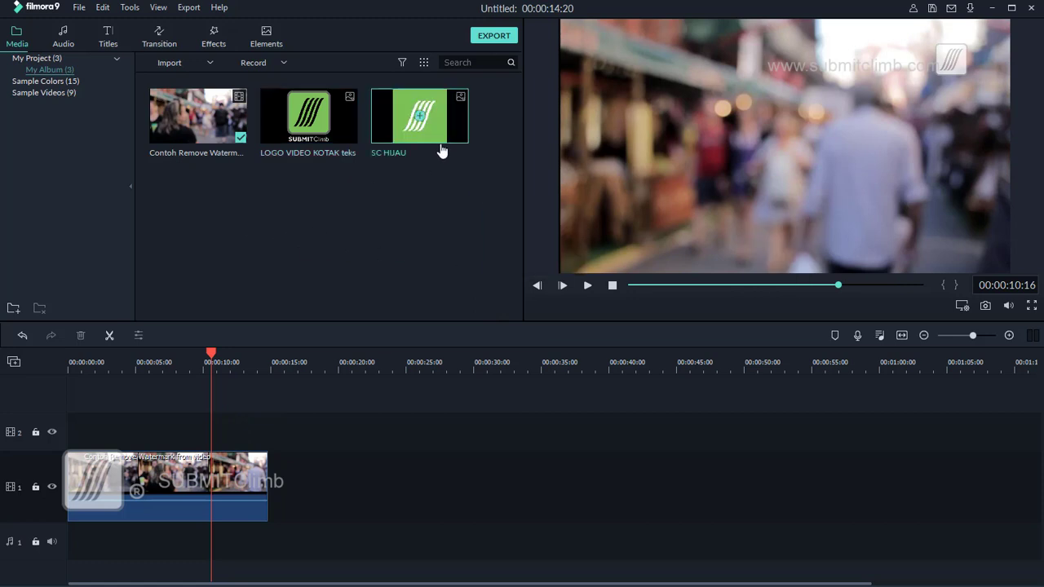
{"action": "left_click_drag", "start_coordinate": [257, 386], "coordinate": [183, 437]}
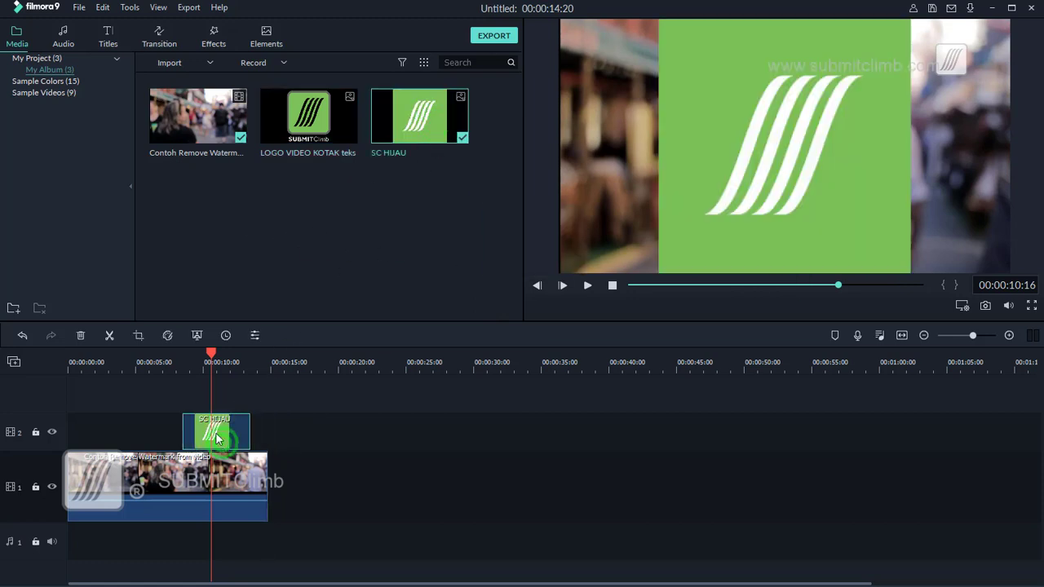
Cover the watermark with the SC HIJAU overlay by setting its scale to 16.55% and position to X 247, Y 123, and apply.
{"action": "double_click", "coordinate": [221, 438]}
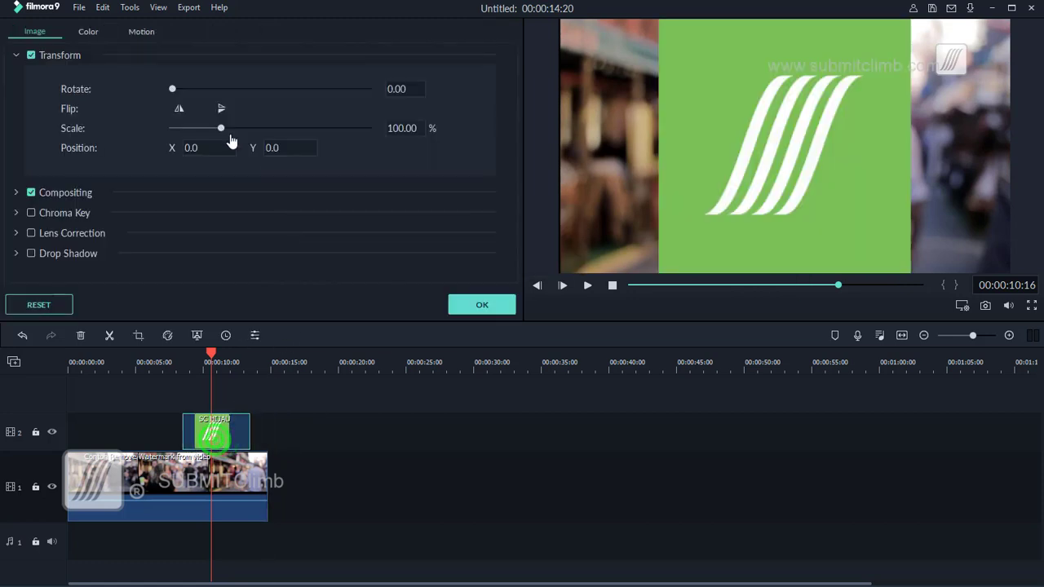
{"action": "left_click_drag", "start_coordinate": [220, 128], "coordinate": [191, 148]}
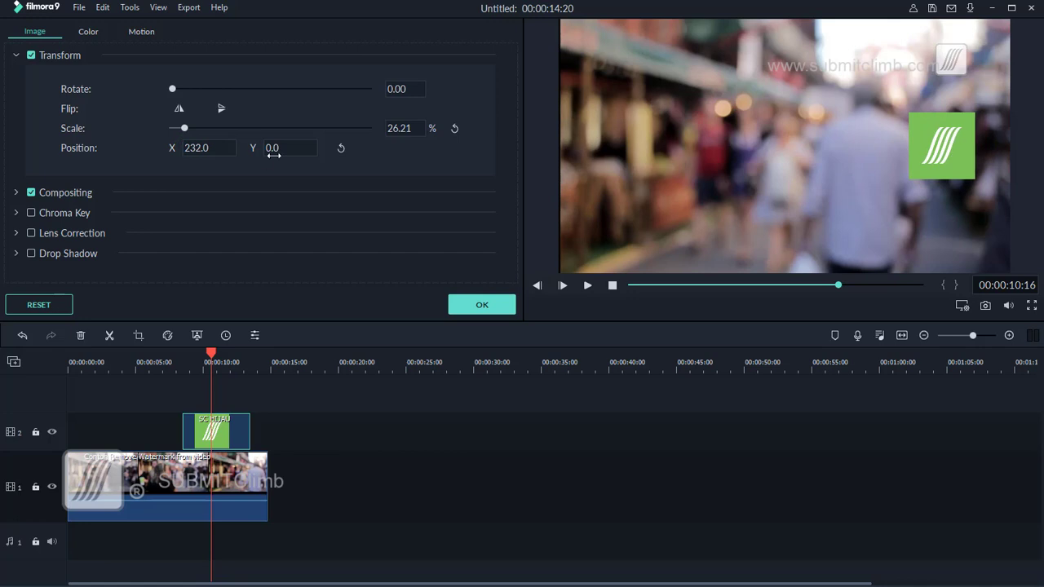
{"action": "left_click_drag", "start_coordinate": [273, 152], "coordinate": [272, 153]}
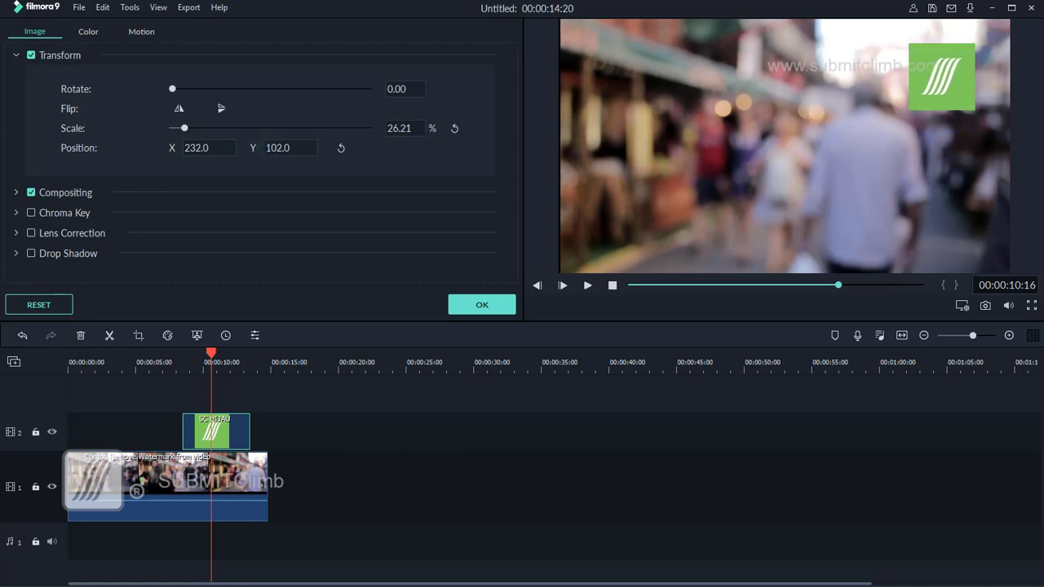
{"action": "left_click_drag", "start_coordinate": [185, 129], "coordinate": [180, 128]}
{"action": "left_click_drag", "start_coordinate": [277, 154], "coordinate": [278, 154]}
{"action": "left_click", "coordinate": [196, 147]}
{"action": "left_click_drag", "start_coordinate": [196, 147], "coordinate": [196, 148]}
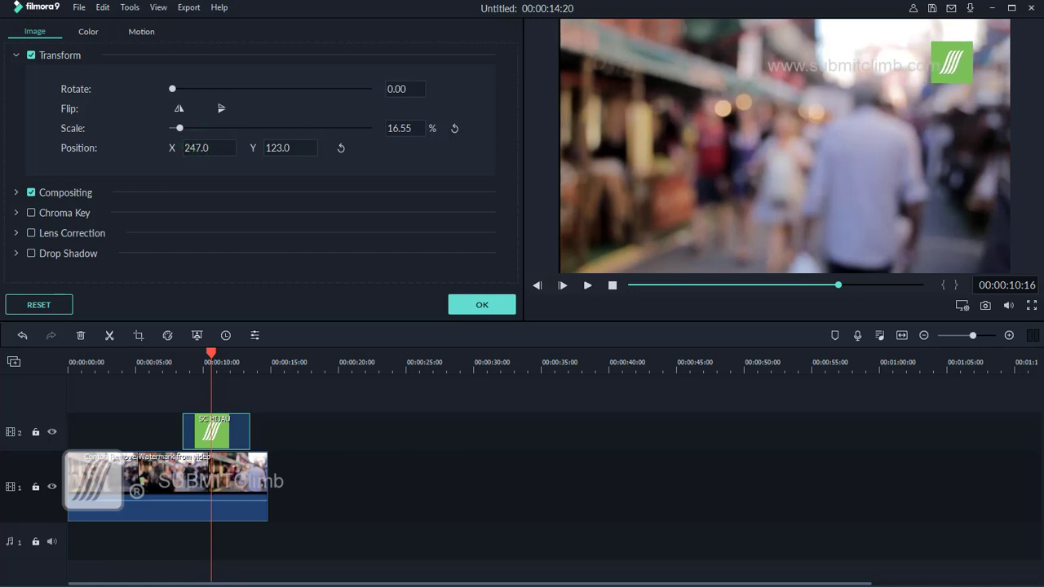
{"action": "left_click", "coordinate": [480, 305]}
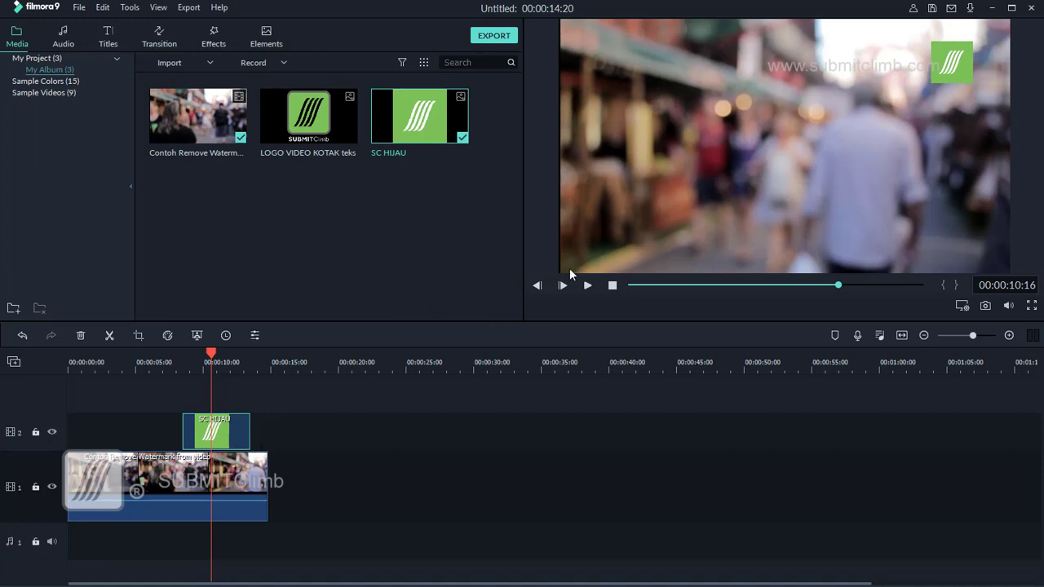
Extend the SC HIJAU overlay at both ends to span the full video clip, and check the coverage at 00:00:13:06.
{"action": "left_click", "coordinate": [233, 431]}
{"action": "left_click", "coordinate": [290, 430]}
{"action": "left_click", "coordinate": [242, 430]}
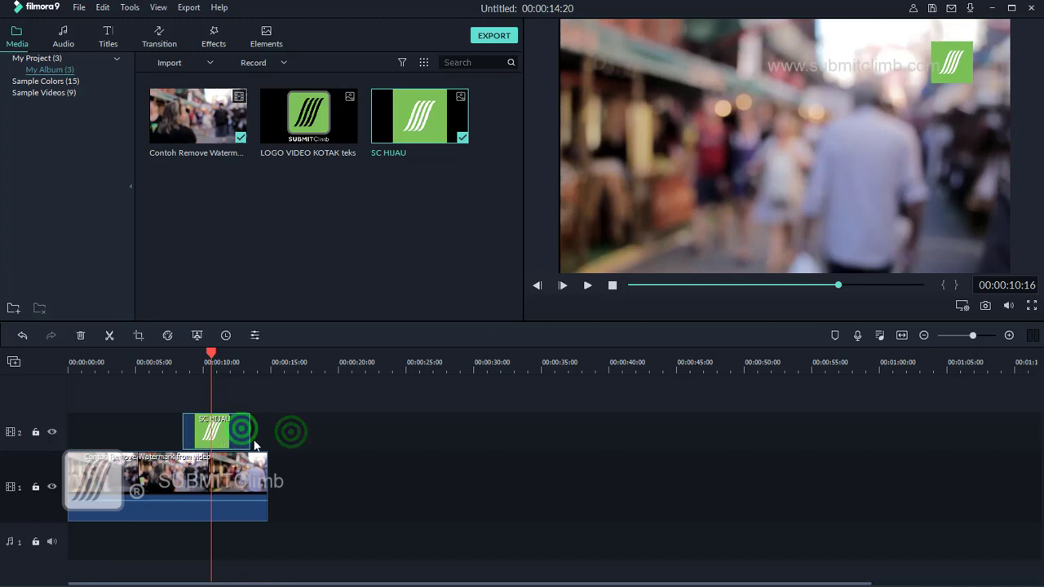
{"action": "left_click_drag", "start_coordinate": [250, 433], "coordinate": [267, 433]}
{"action": "left_click", "coordinate": [182, 426]}
{"action": "left_click_drag", "start_coordinate": [182, 426], "coordinate": [68, 425]}
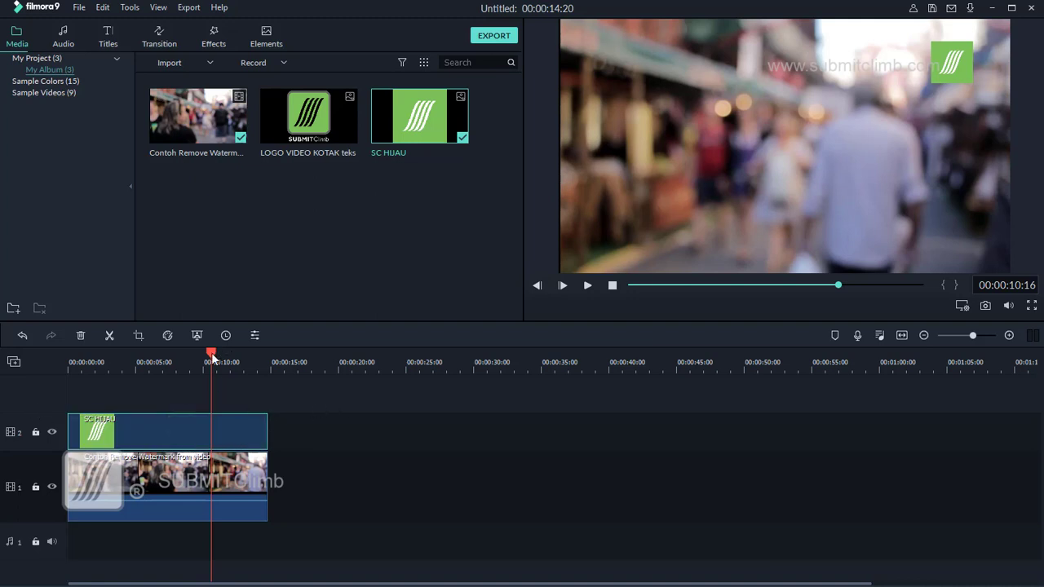
{"action": "left_click_drag", "start_coordinate": [212, 359], "coordinate": [249, 361]}
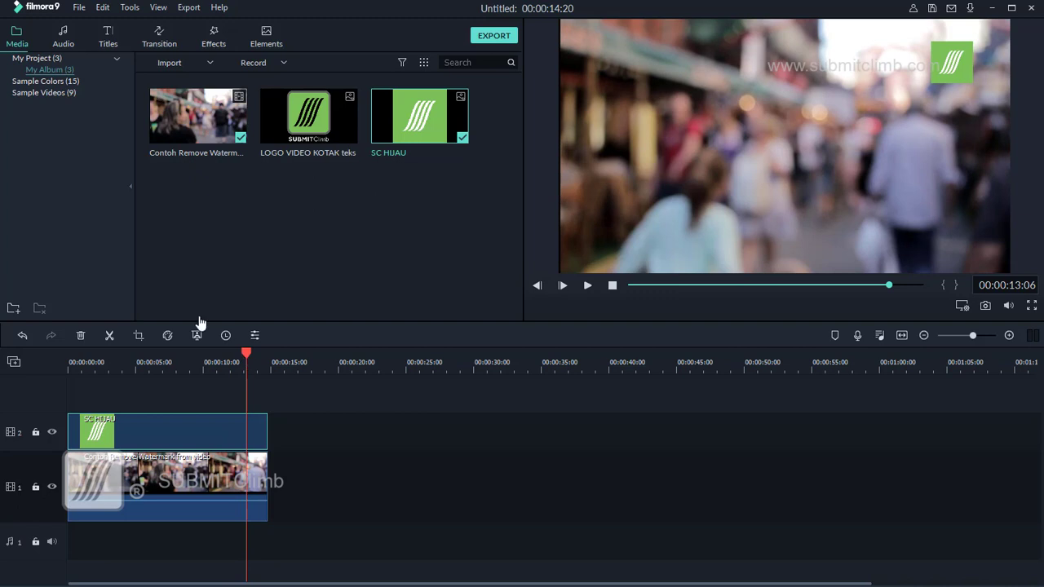